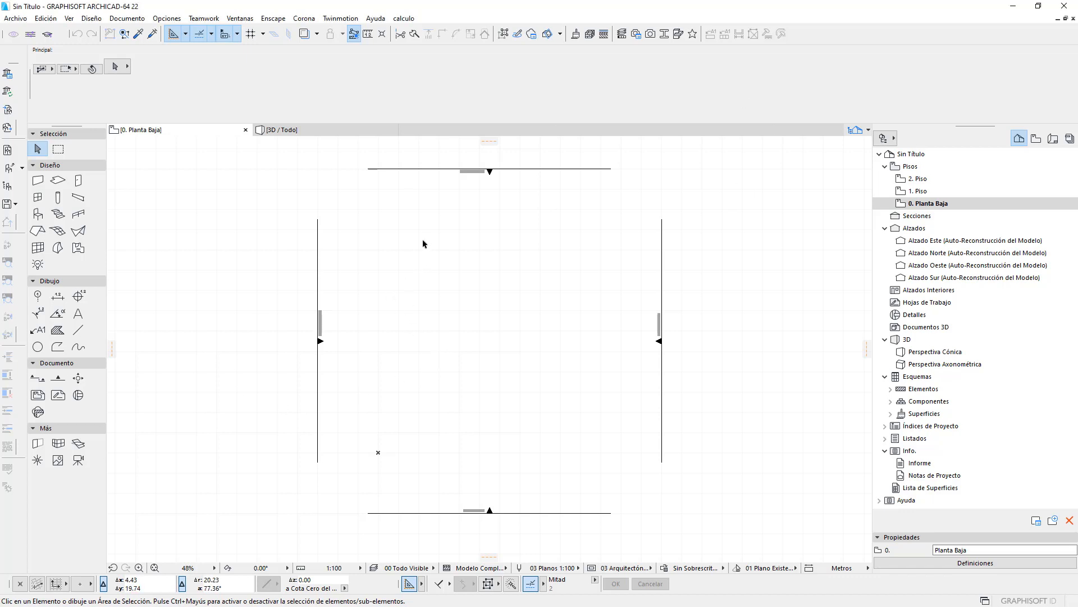
- Create a new library object after cancelling the Open Library Item dialog
{"action": "left_click_drag", "start_coordinate": [423, 237], "coordinate": [526, 314]}
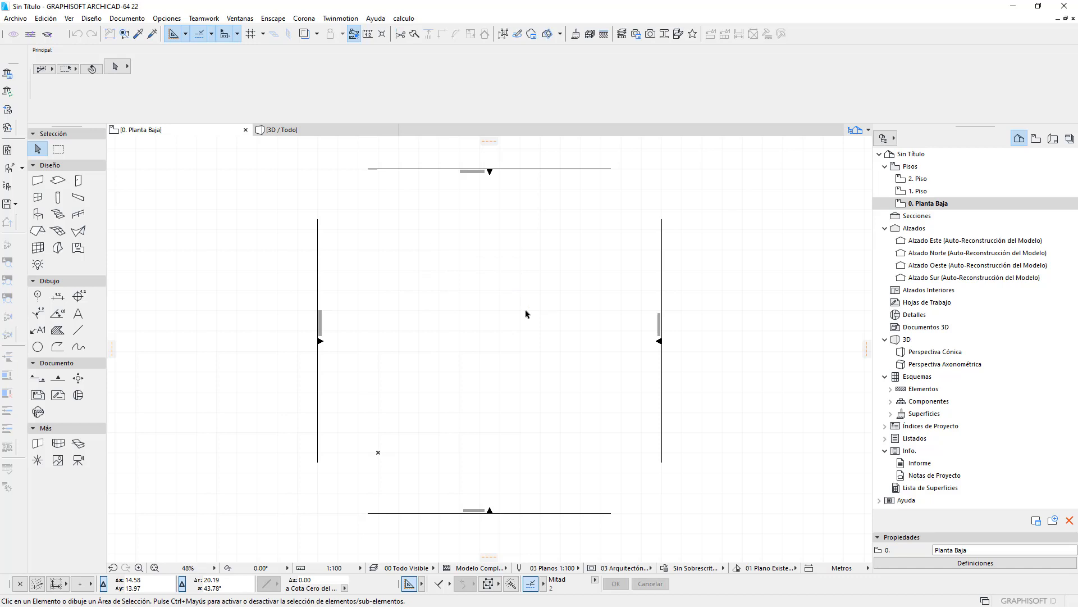
{"action": "left_click", "coordinate": [11, 170]}
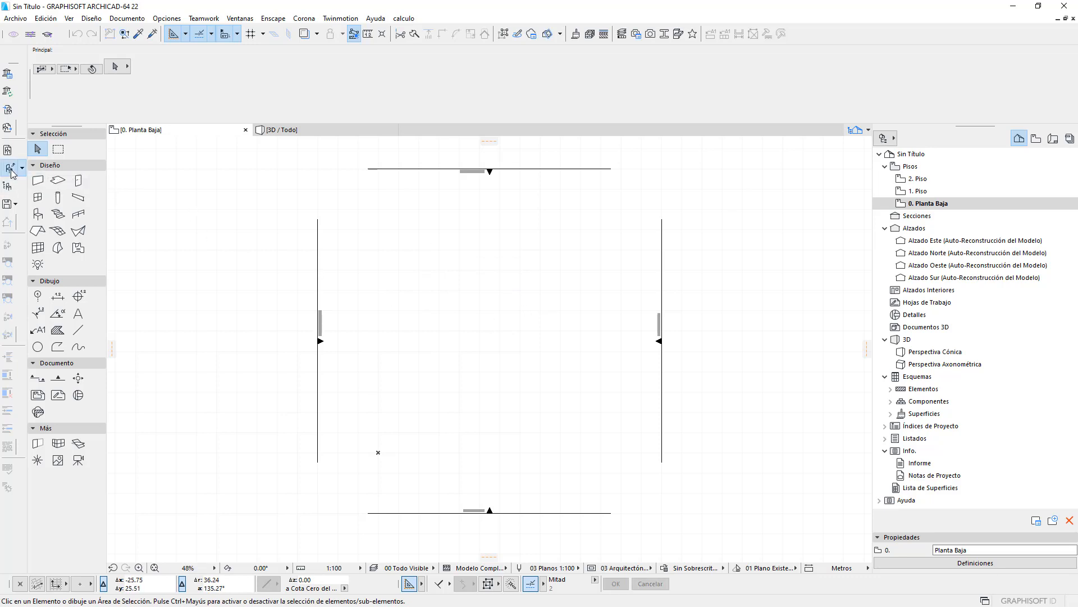
{"action": "left_click", "coordinate": [657, 344]}
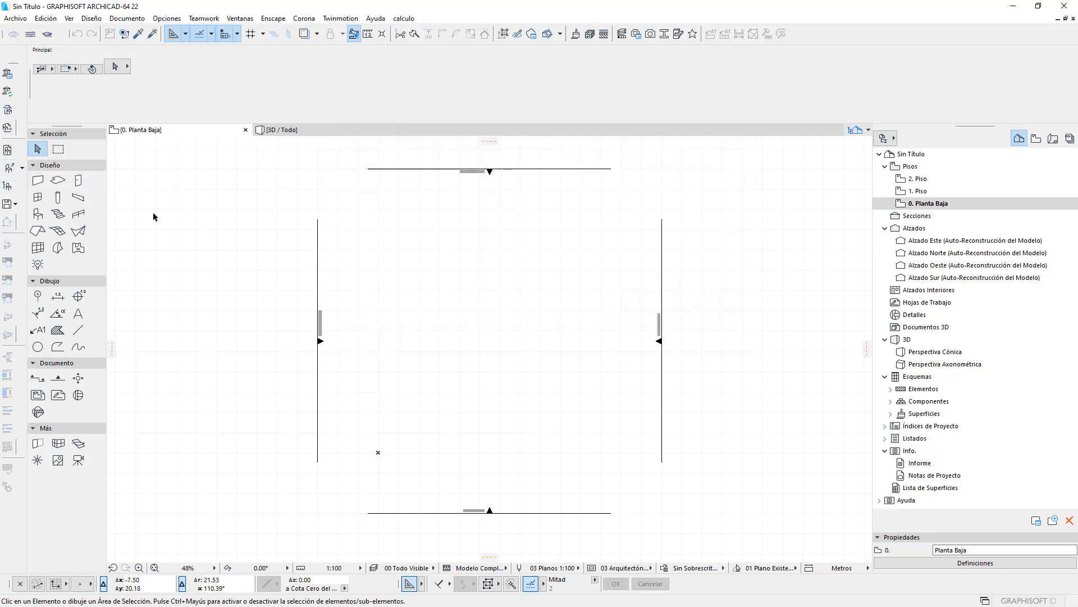
{"action": "left_click", "coordinate": [8, 151]}
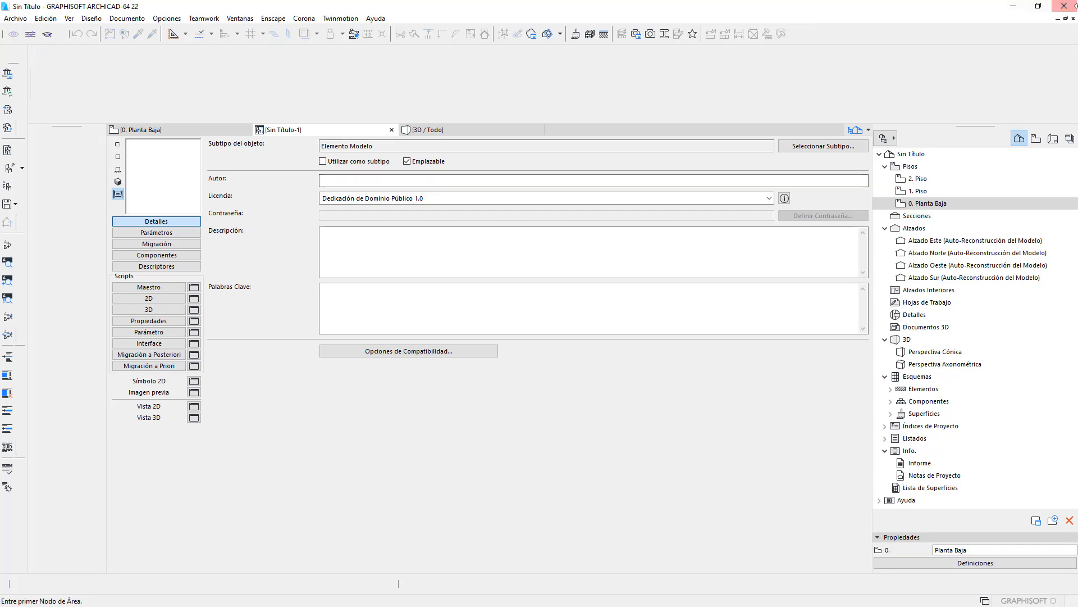
- Float the object editor window, enlarge the work area, and undock the GDL toolbar
{"action": "left_click", "coordinate": [1065, 19]}
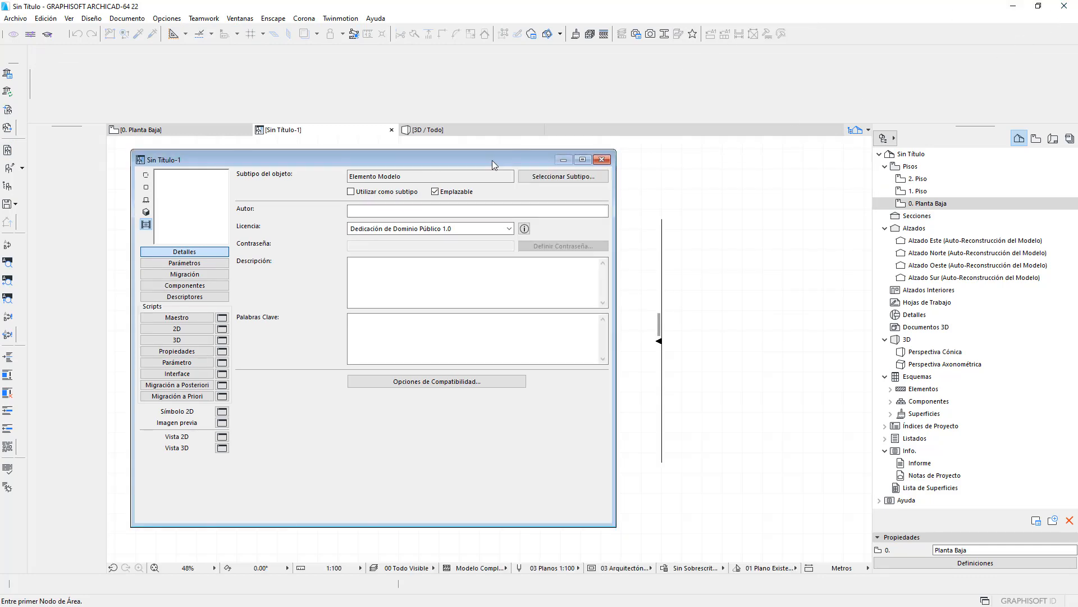
{"action": "left_click_drag", "start_coordinate": [492, 160], "coordinate": [474, 158]}
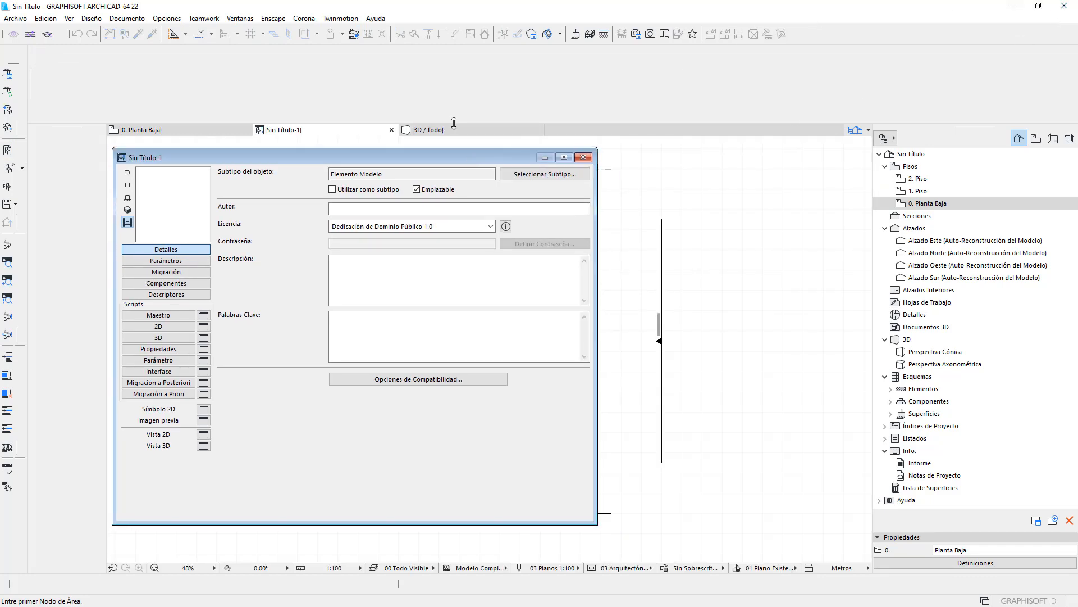
{"action": "left_click_drag", "start_coordinate": [455, 123], "coordinate": [458, 90]}
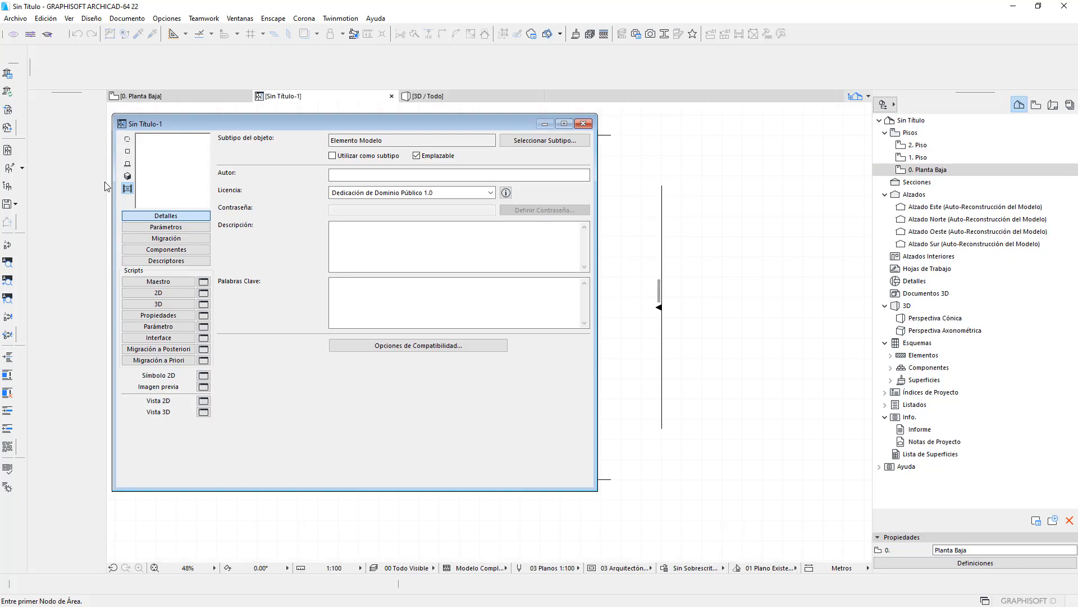
{"action": "left_click_drag", "start_coordinate": [107, 187], "coordinate": [68, 186]}
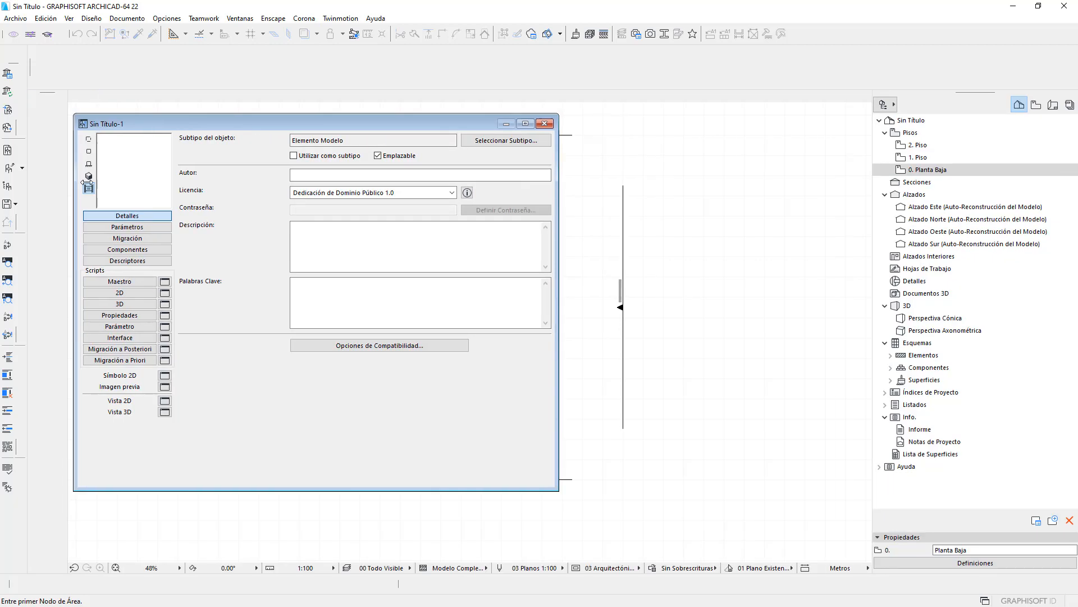
{"action": "left_click_drag", "start_coordinate": [234, 123], "coordinate": [235, 119]}
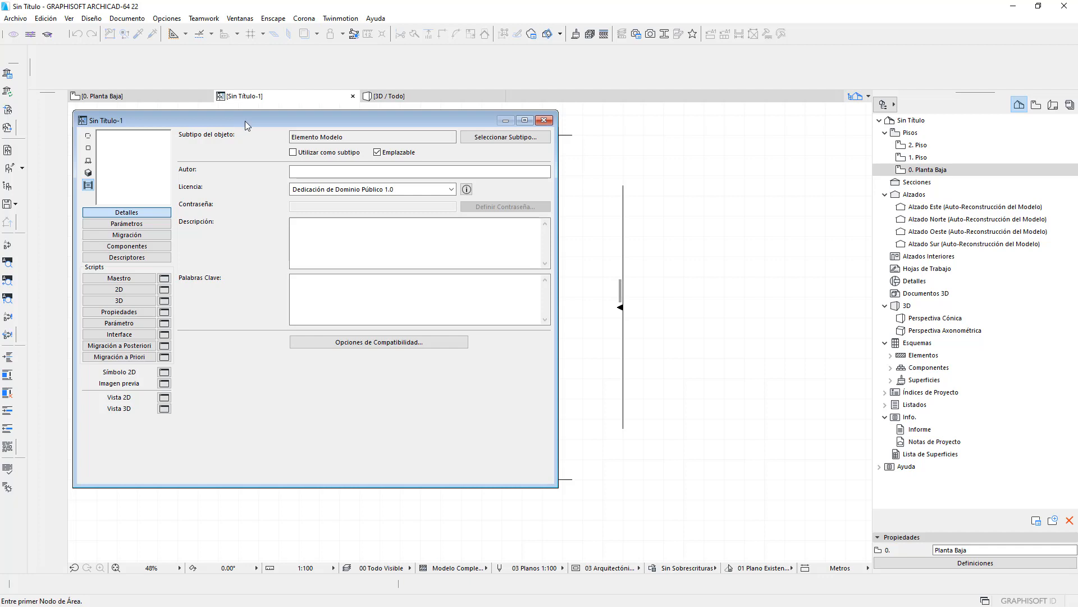
{"action": "left_click_drag", "start_coordinate": [245, 120], "coordinate": [256, 122]}
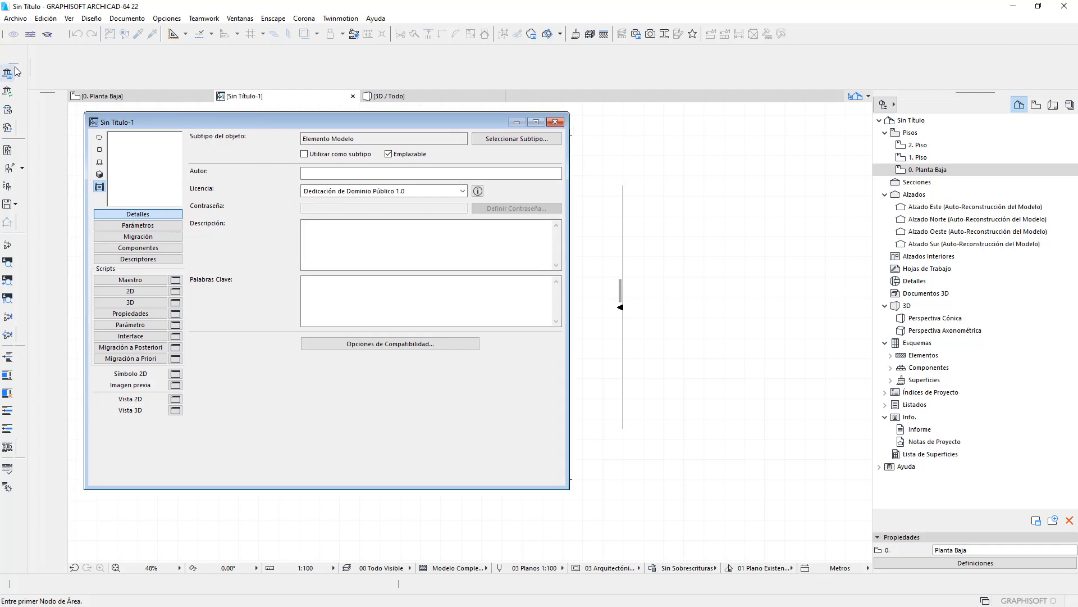
{"action": "left_click_drag", "start_coordinate": [16, 70], "coordinate": [240, 187]}
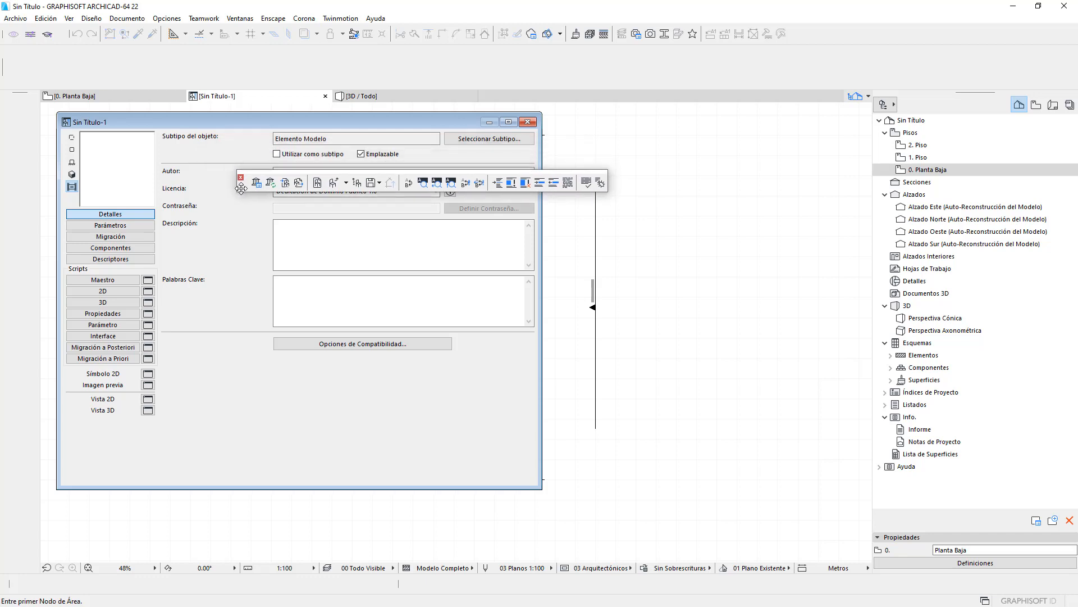
- Dock the floating Editar Ítem de Biblioteca GDL toolbar at the workspace's left edge
{"action": "left_click", "coordinate": [240, 18]}
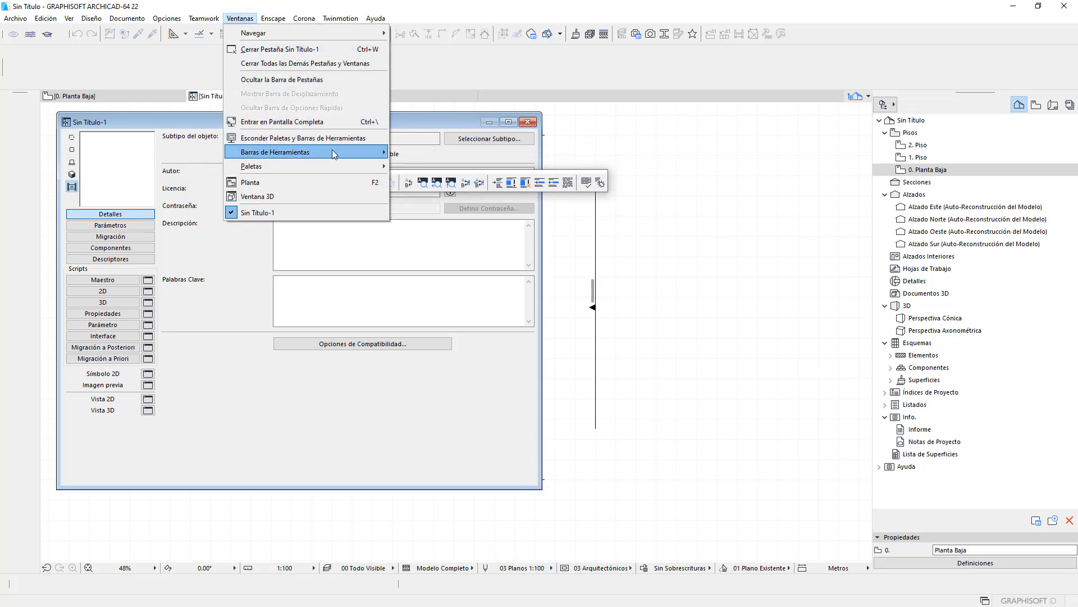
{"action": "mouse_move", "coordinate": [332, 149]}
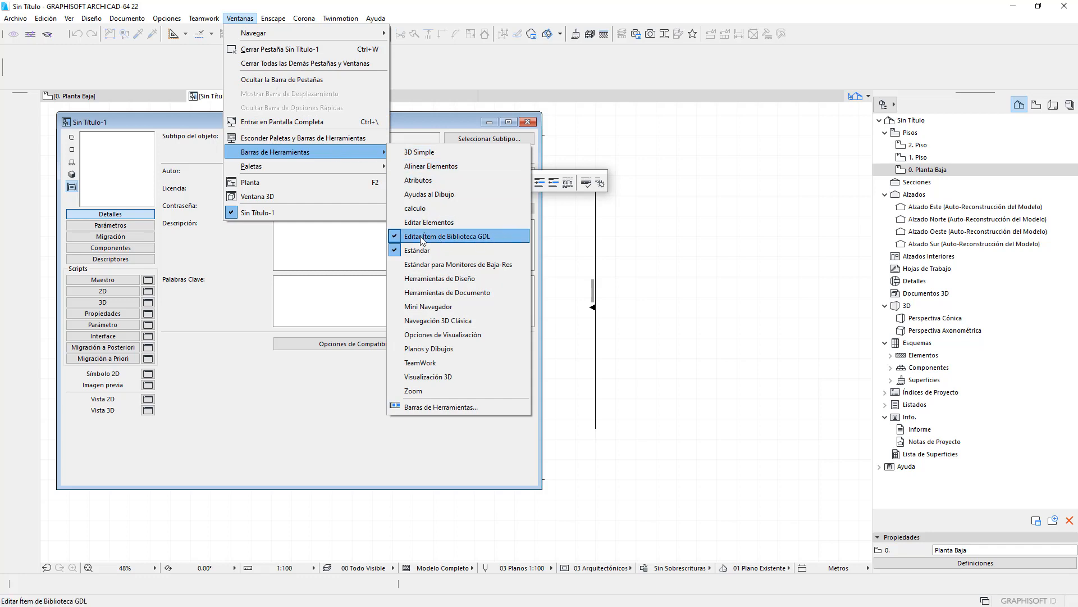
{"action": "left_click", "coordinate": [222, 275]}
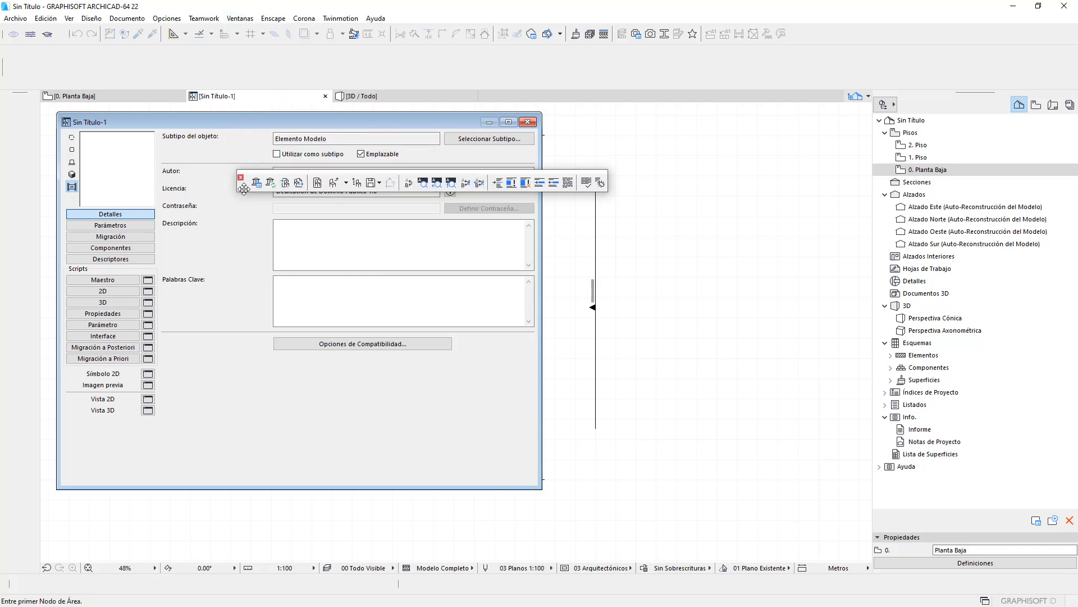
{"action": "left_click_drag", "start_coordinate": [243, 189], "coordinate": [8, 59]}
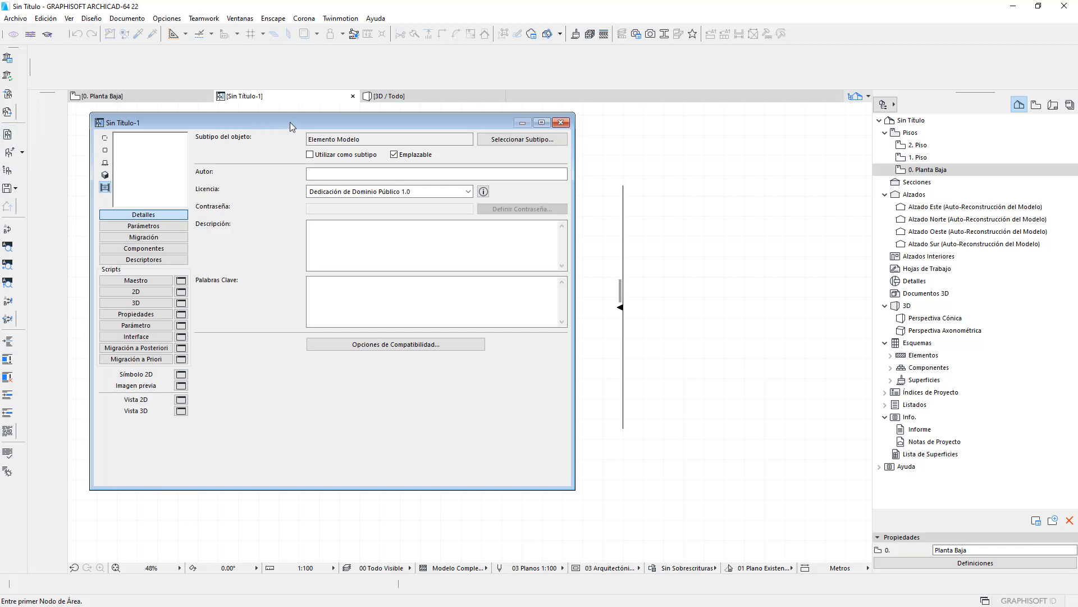
- Enter the author's e-mail in Autor and keep licence Dedicación de Dominio Público 1.0
{"action": "left_click_drag", "start_coordinate": [289, 122], "coordinate": [305, 146]}
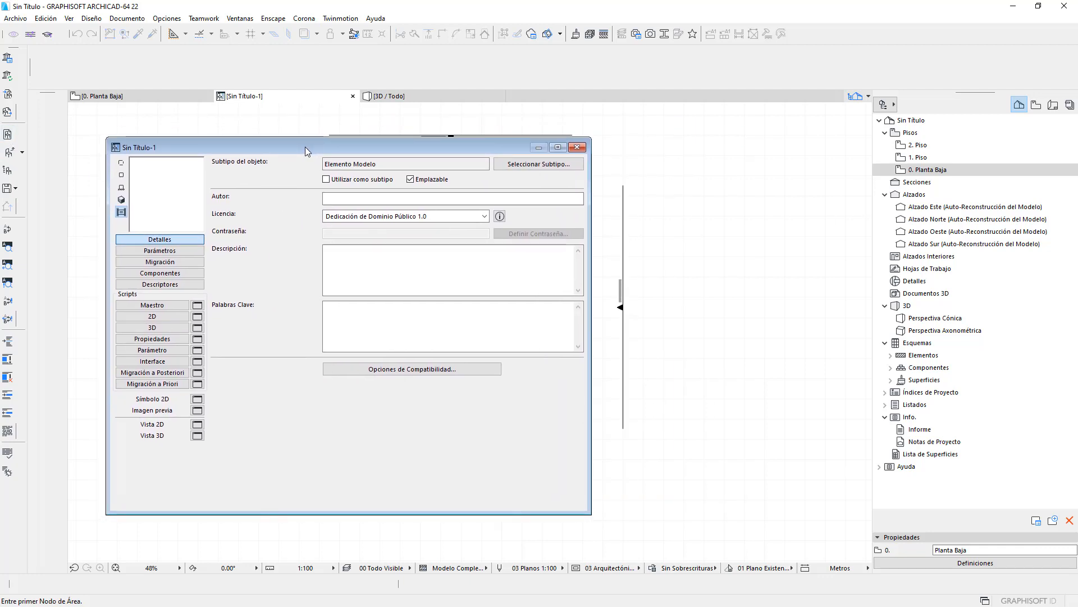
{"action": "left_click_drag", "start_coordinate": [315, 147], "coordinate": [306, 147]}
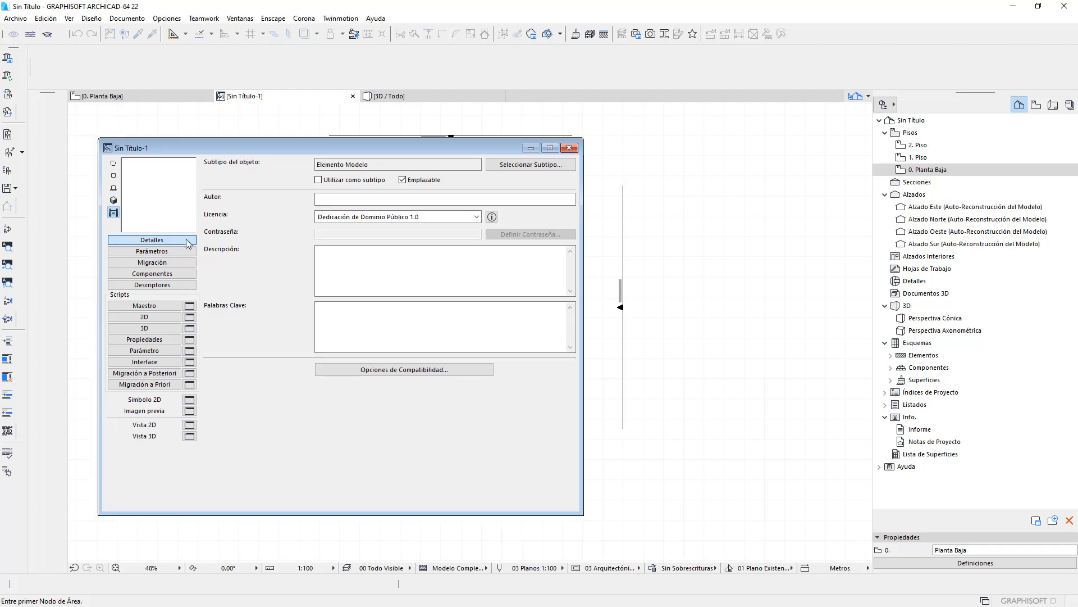
{"action": "left_click", "coordinate": [337, 199]}
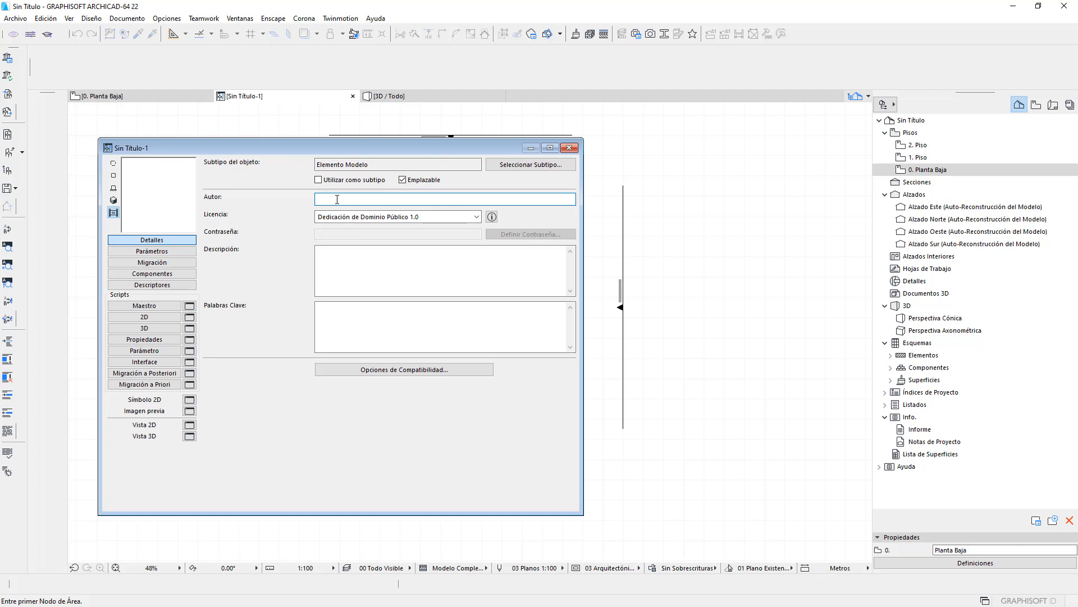
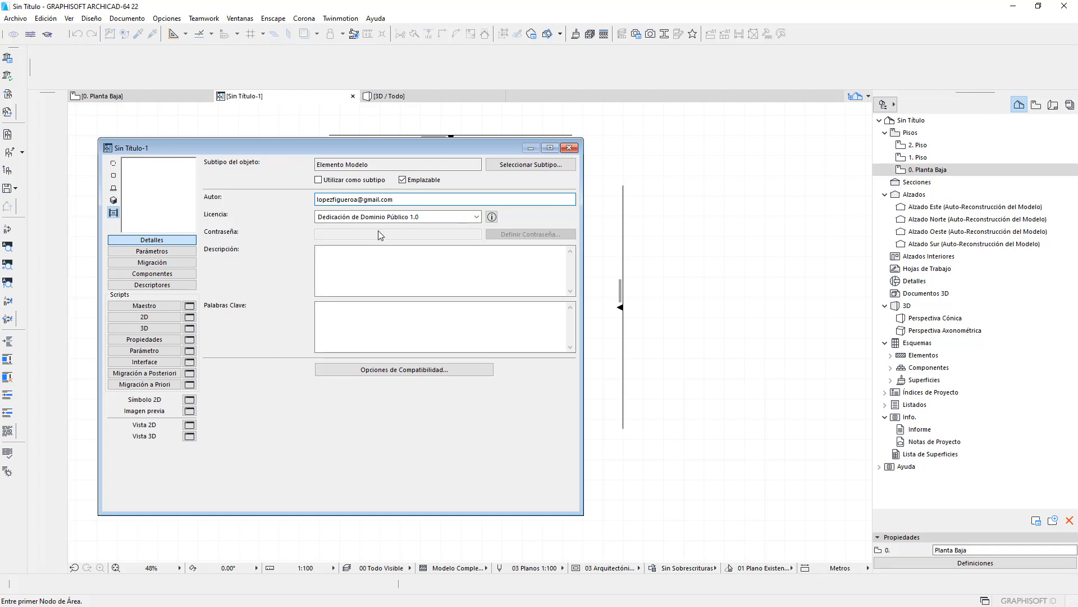
{"action": "left_click", "coordinate": [345, 219]}
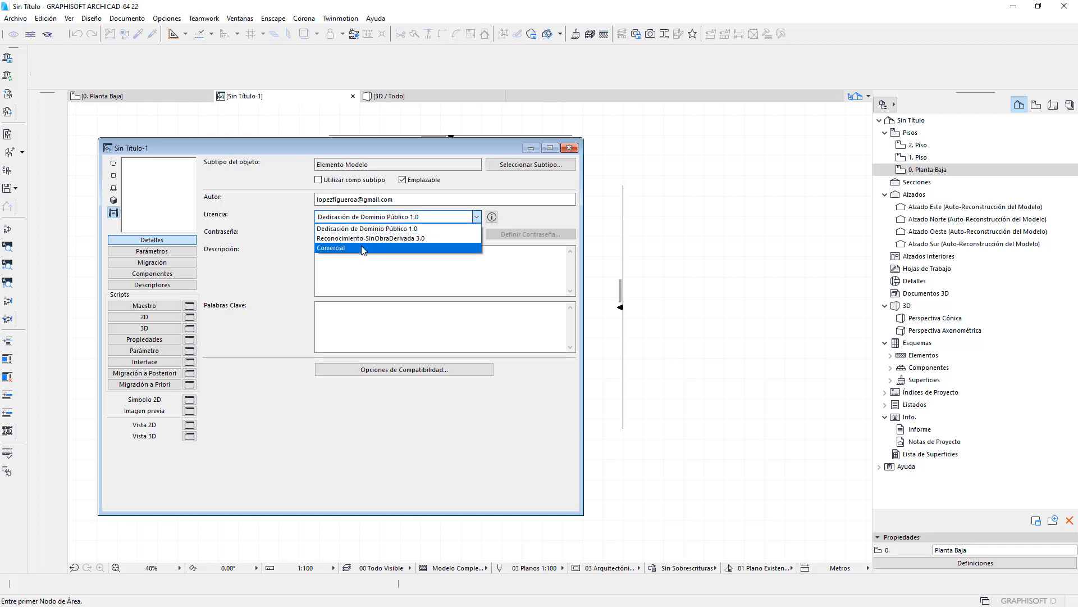
{"action": "left_click", "coordinate": [368, 229]}
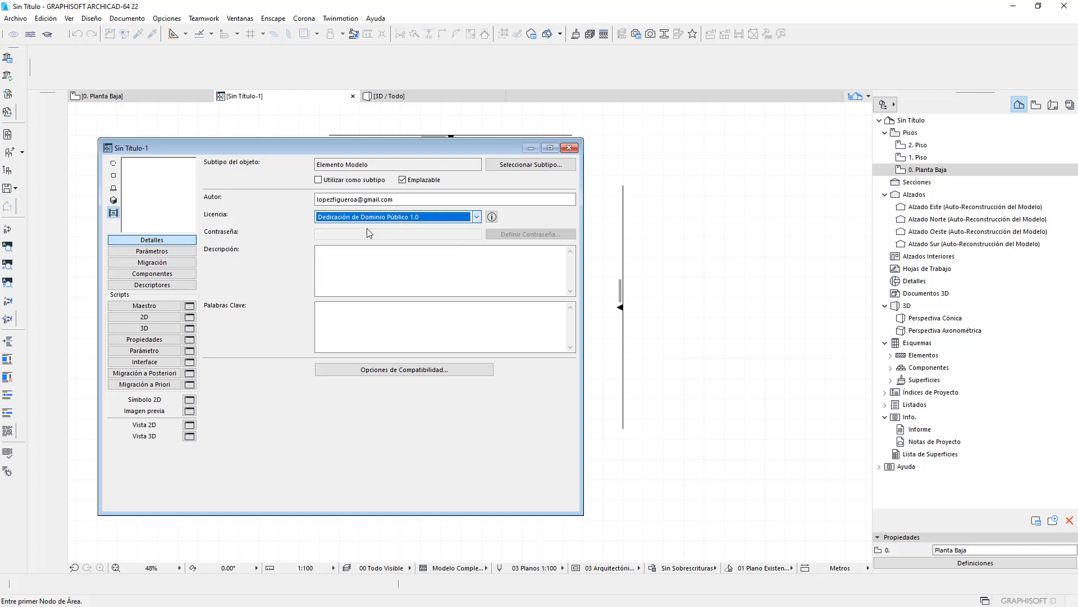
- Read the CC0 1.0 Public Domain Dedication page in Edge, then reopen the Licencia choices
{"action": "left_click", "coordinate": [493, 218]}
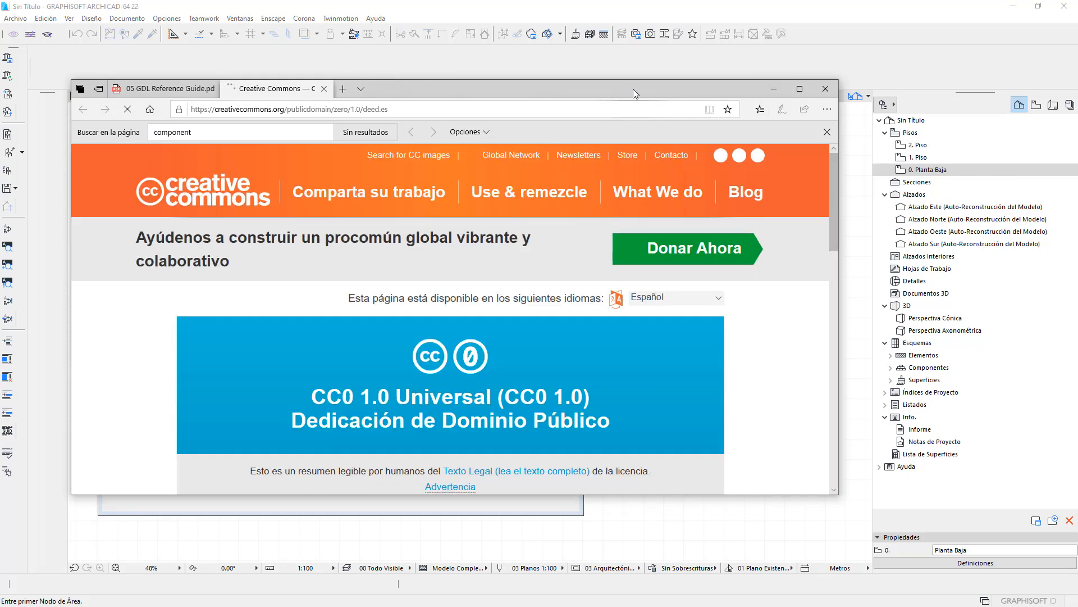
{"action": "left_click_drag", "start_coordinate": [633, 89], "coordinate": [612, 282]}
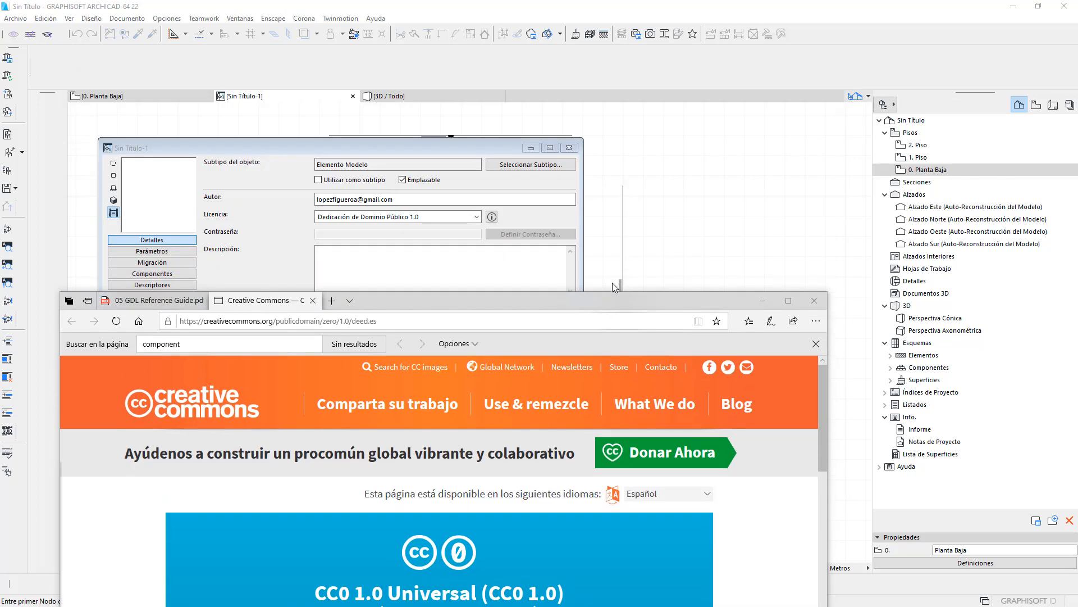
{"action": "left_click_drag", "start_coordinate": [520, 301], "coordinate": [543, 33]}
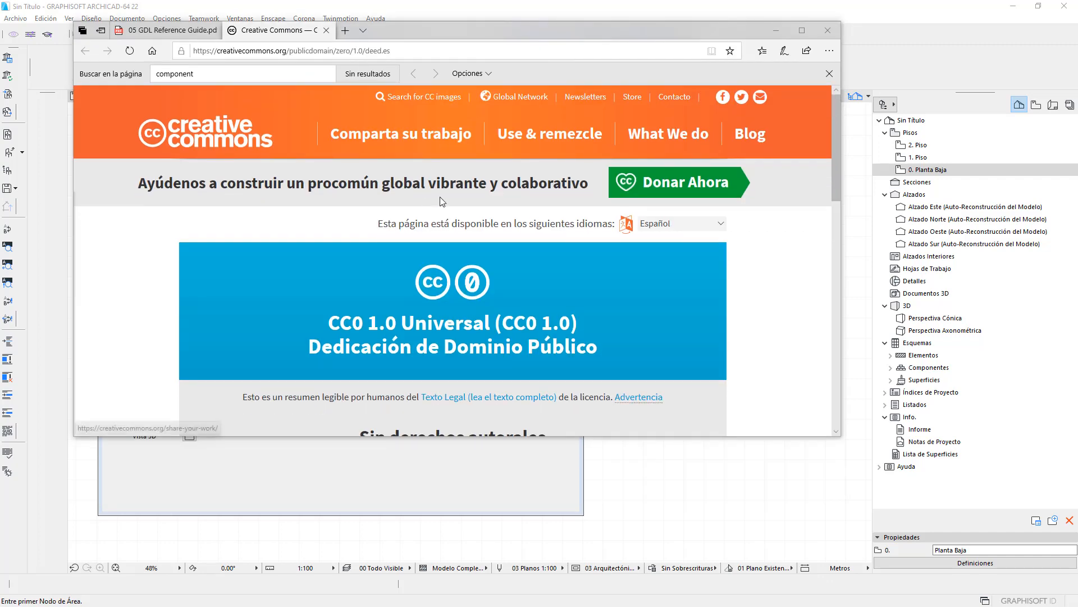
{"action": "double_click", "coordinate": [547, 32]}
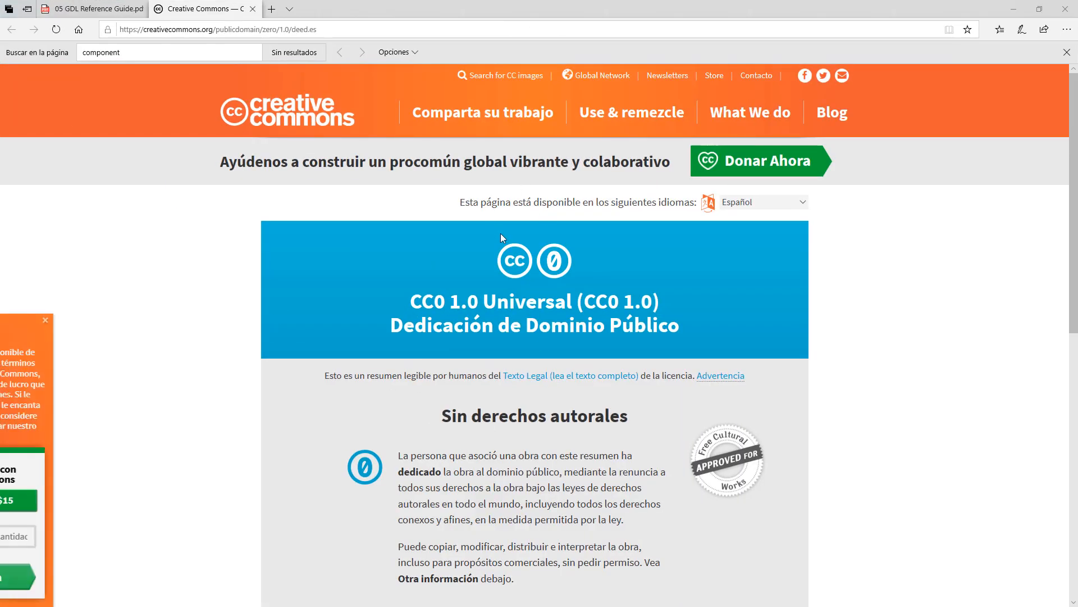
{"action": "left_click", "coordinate": [1013, 9]}
{"action": "left_click", "coordinate": [453, 218]}
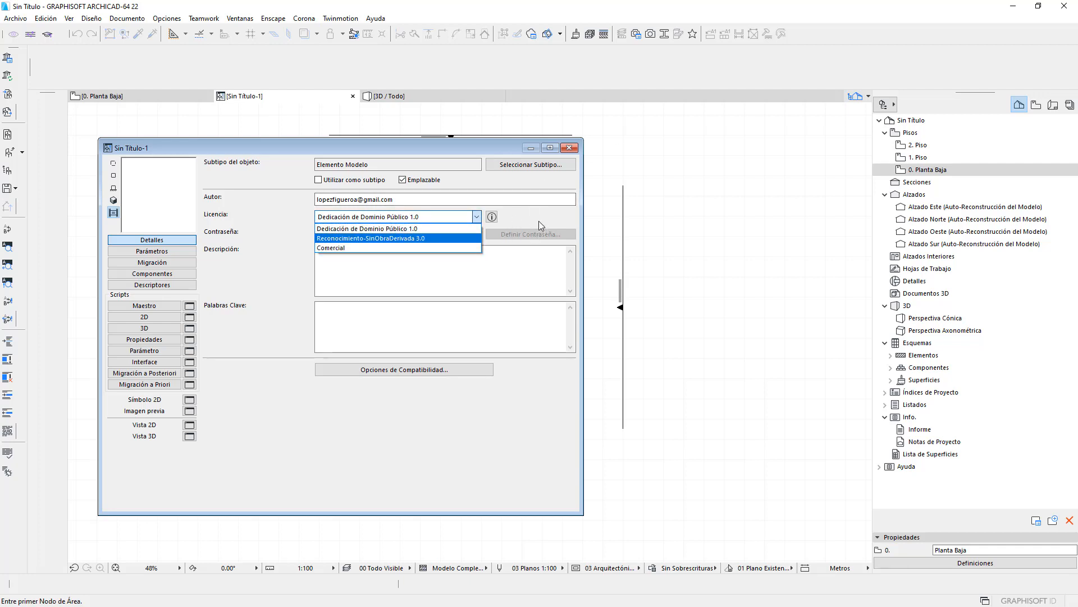
- Leave the licence unchanged, click into Descripción, and select the Elemento Modelo subtype text
{"action": "left_click", "coordinate": [516, 277]}
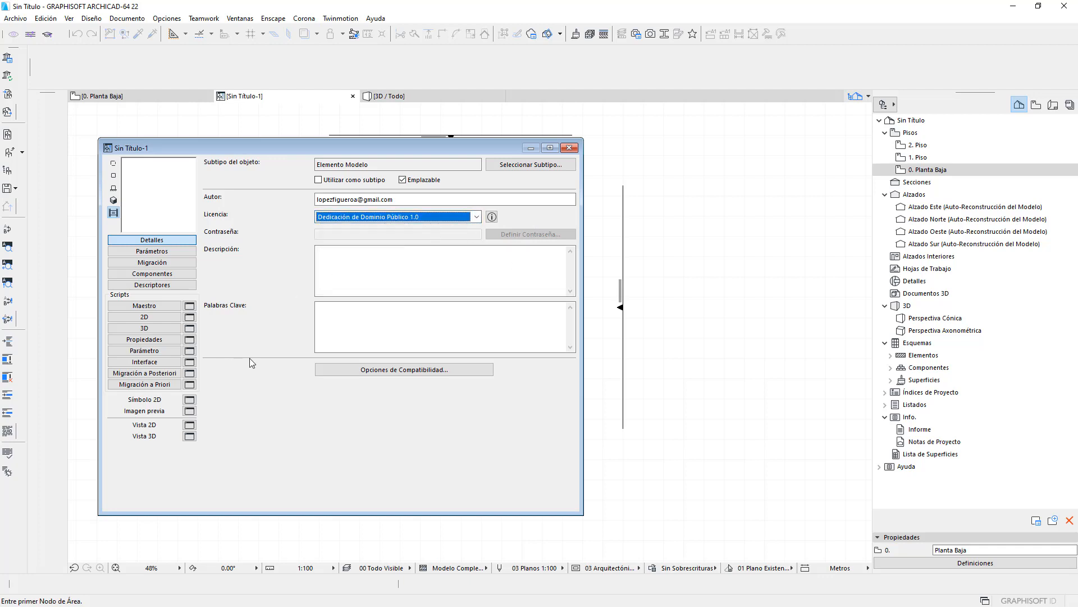
{"action": "left_click", "coordinate": [408, 272]}
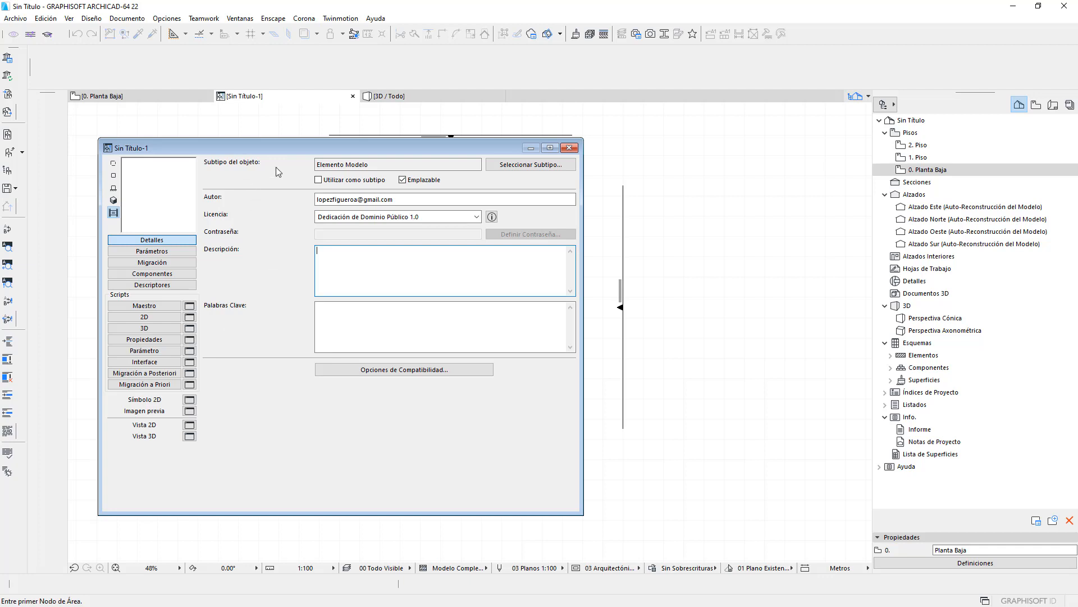
{"action": "left_click_drag", "start_coordinate": [326, 148], "coordinate": [304, 130]}
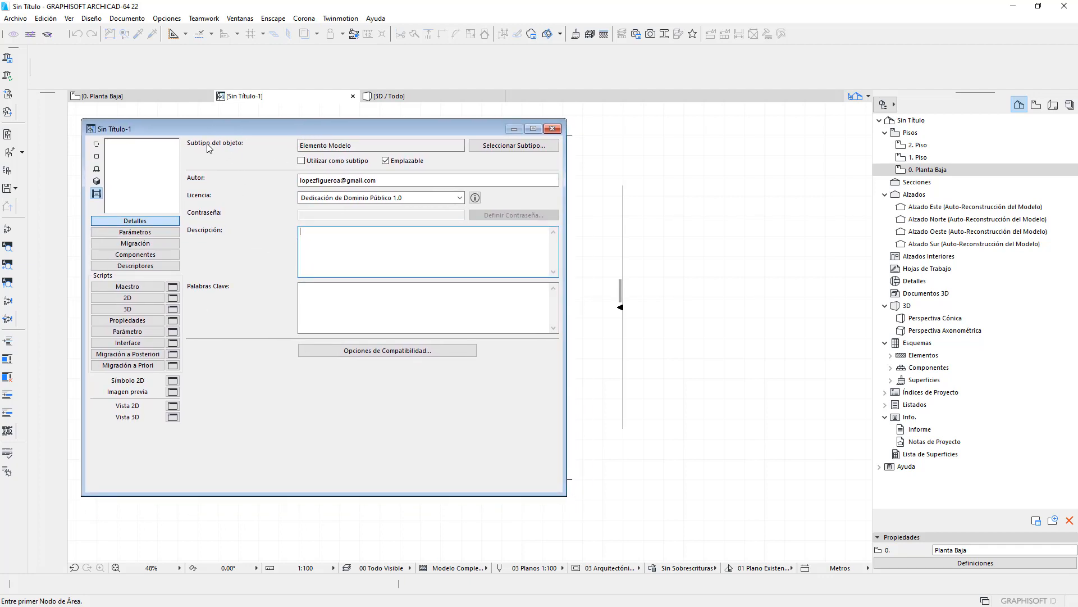
{"action": "left_click_drag", "start_coordinate": [356, 146], "coordinate": [290, 145]}
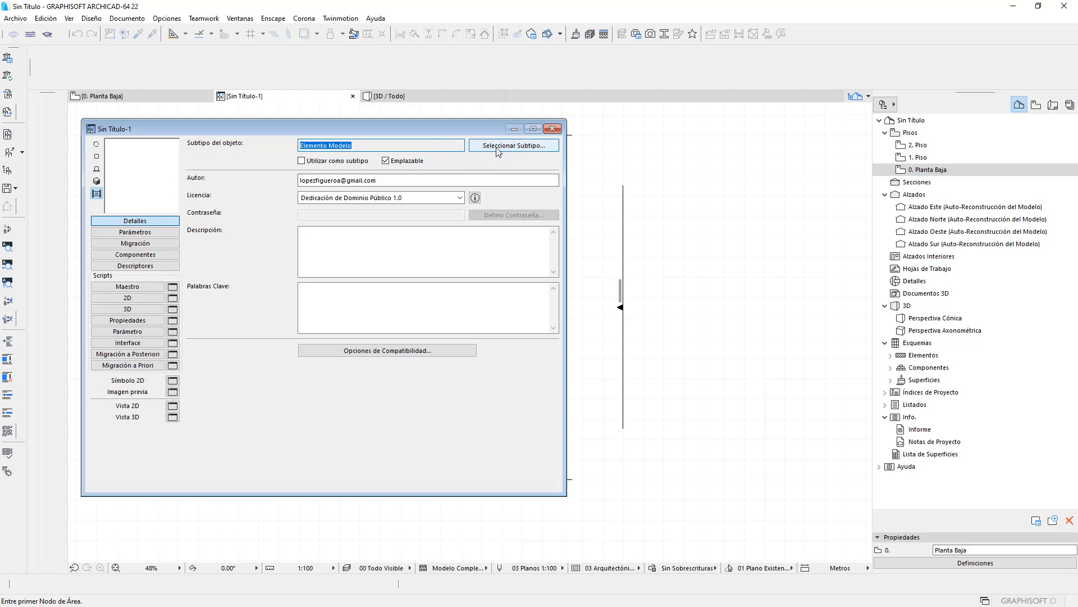
{"action": "left_click", "coordinate": [512, 147]}
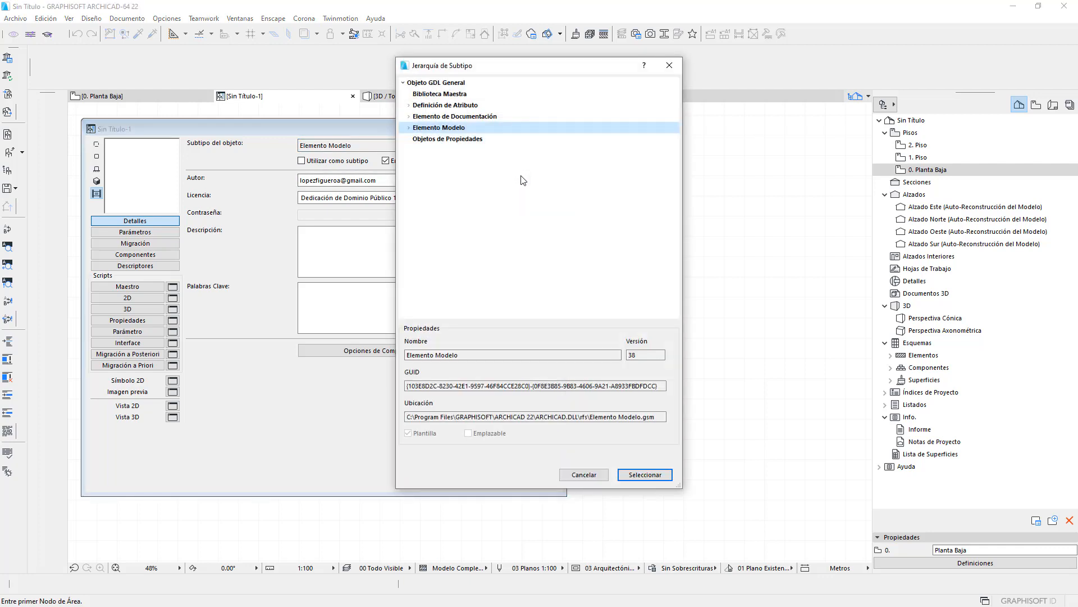
{"action": "left_click", "coordinate": [408, 128]}
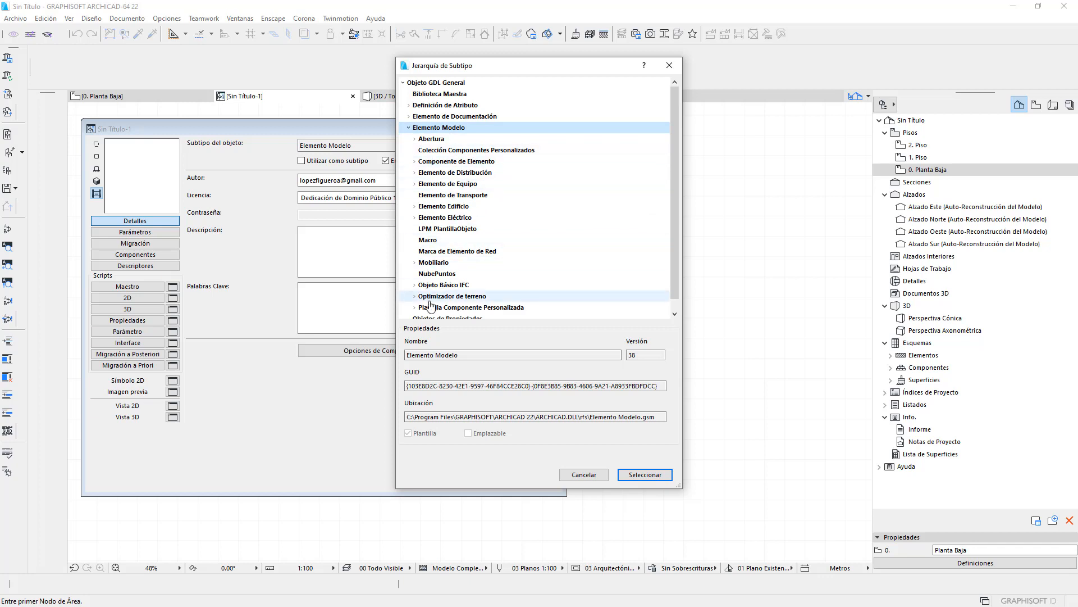
{"action": "scroll", "coordinate": [578, 190], "scroll_direction": "down", "scroll_amount": 1}
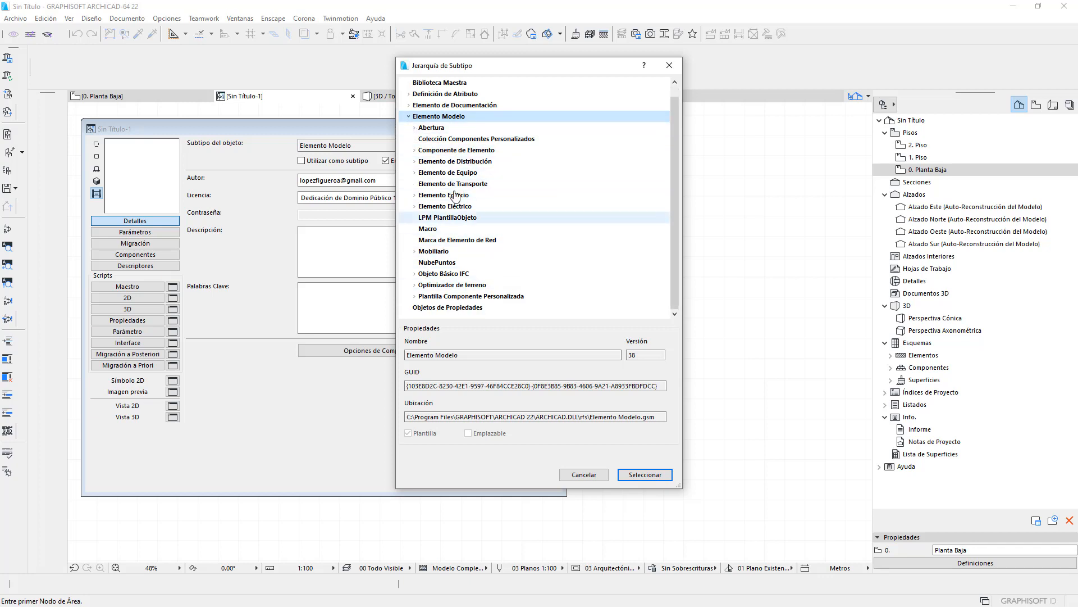
{"action": "left_click", "coordinate": [410, 117]}
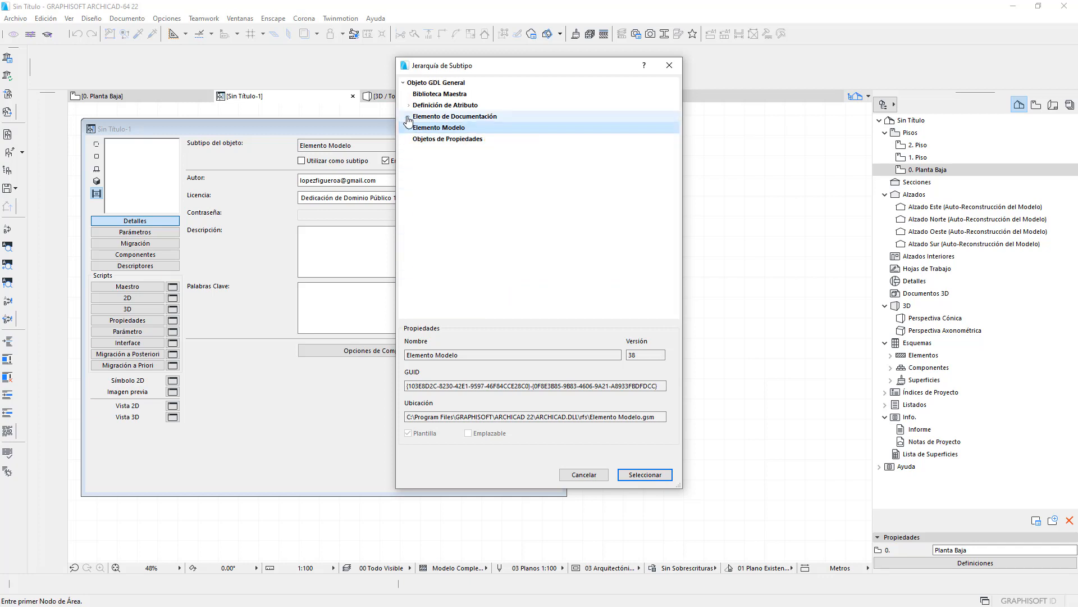
{"action": "left_click", "coordinate": [584, 475]}
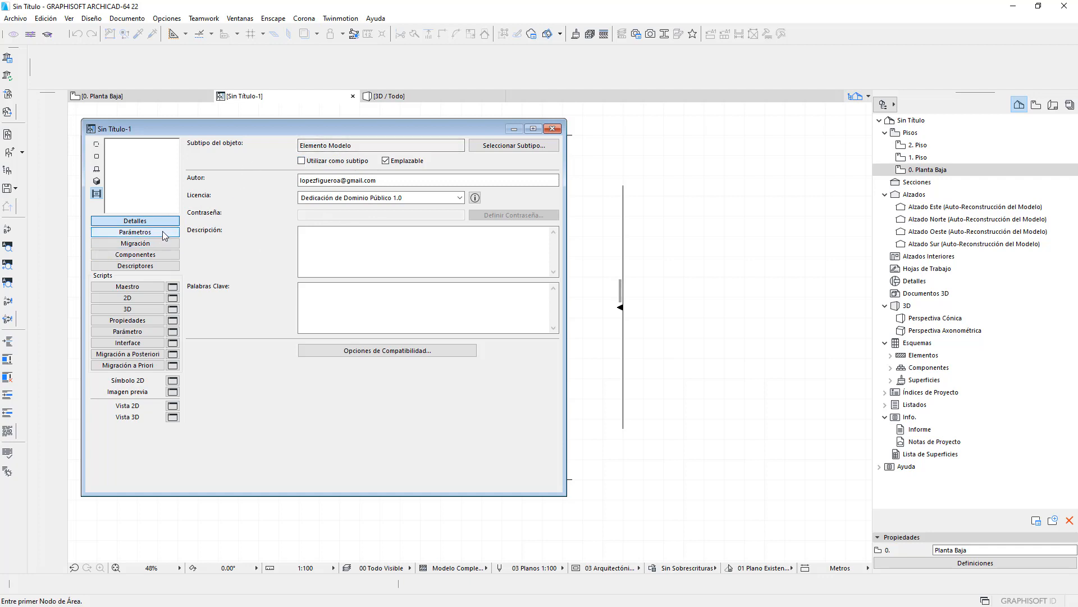
- Show the Parámetros list (A, B, ZZYZX) and bring the union nut product page over it
{"action": "left_click", "coordinate": [133, 236]}
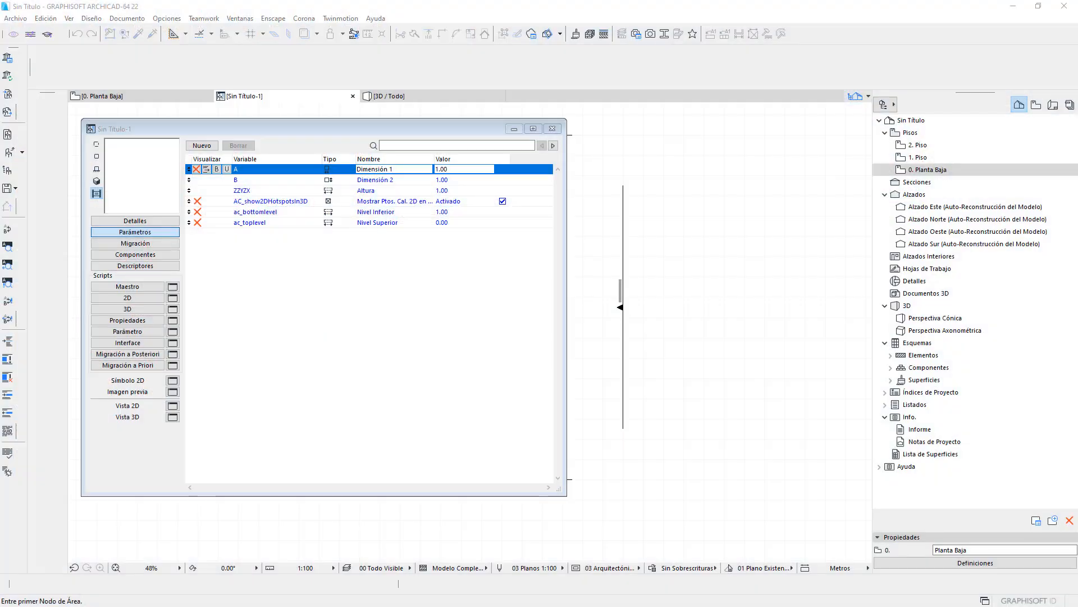
{"action": "left_click_drag", "start_coordinate": [1077, 216], "coordinate": [582, 196]}
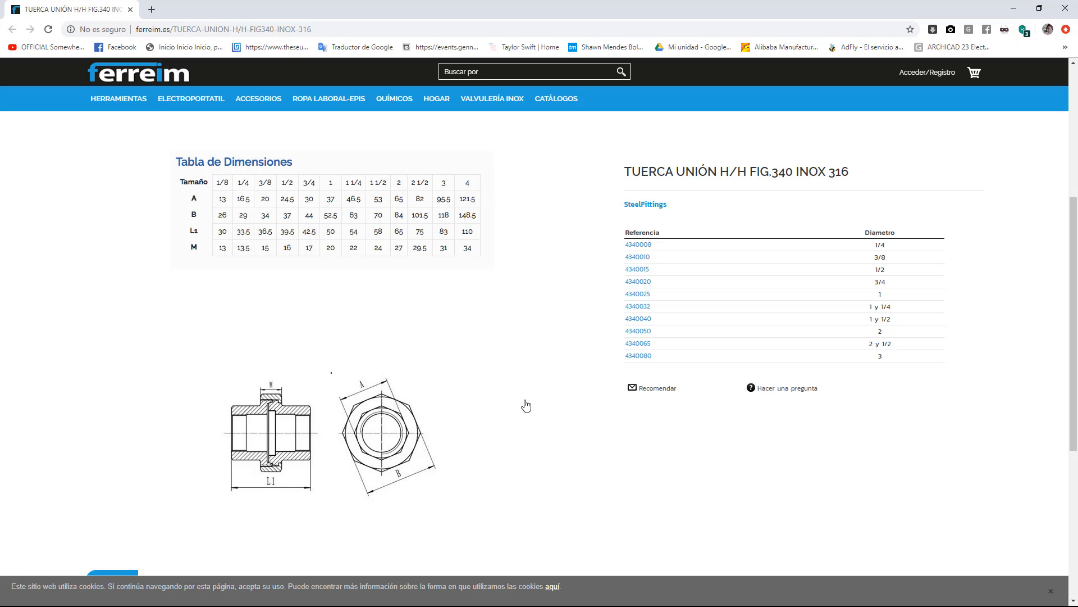
- Review the TUERCA UNIÓN H/H FIG.340 INOX 316 photo and Tabla de Dimensiones, then minimise Chrome
{"action": "scroll", "coordinate": [526, 405], "scroll_direction": "up", "scroll_amount": 5}
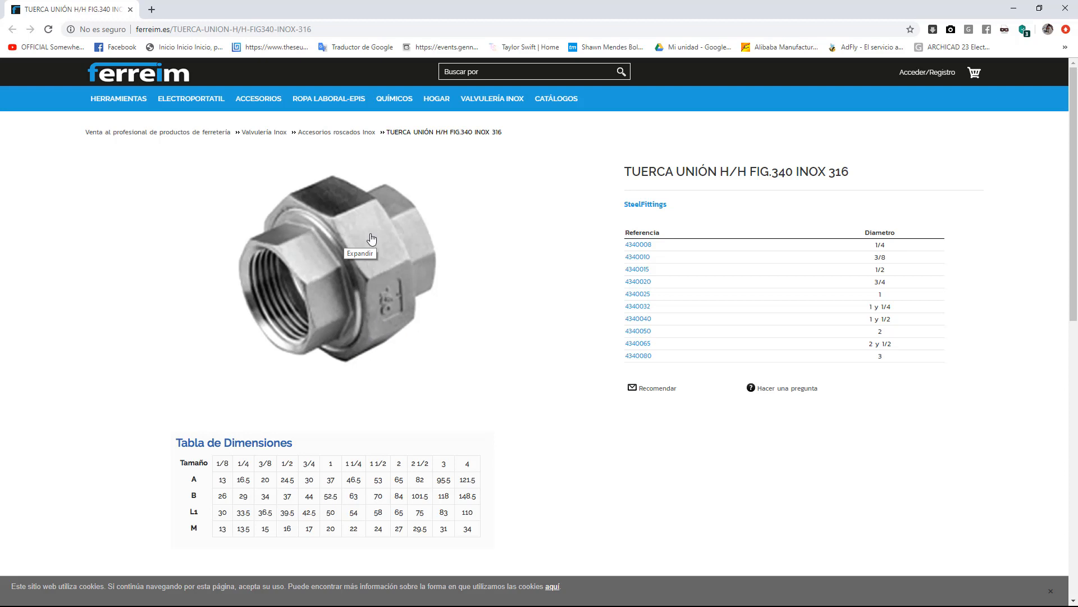
{"action": "scroll", "coordinate": [384, 281], "scroll_direction": "down", "scroll_amount": 3}
{"action": "scroll", "coordinate": [384, 284], "scroll_direction": "down", "scroll_amount": 3}
{"action": "scroll", "coordinate": [385, 290], "scroll_direction": "up", "scroll_amount": 6}
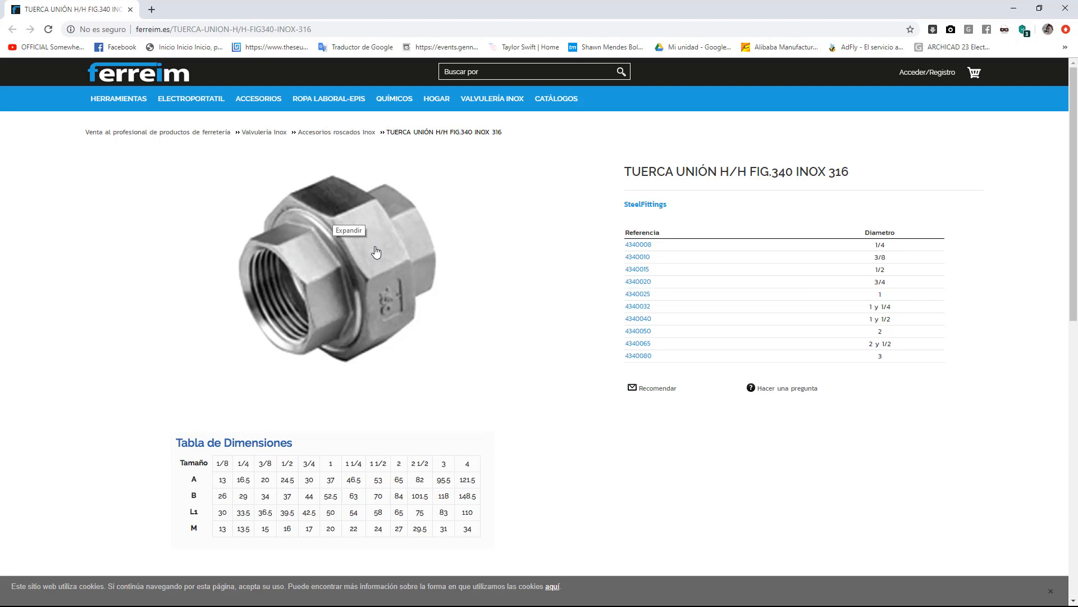
{"action": "left_click", "coordinate": [1014, 9]}
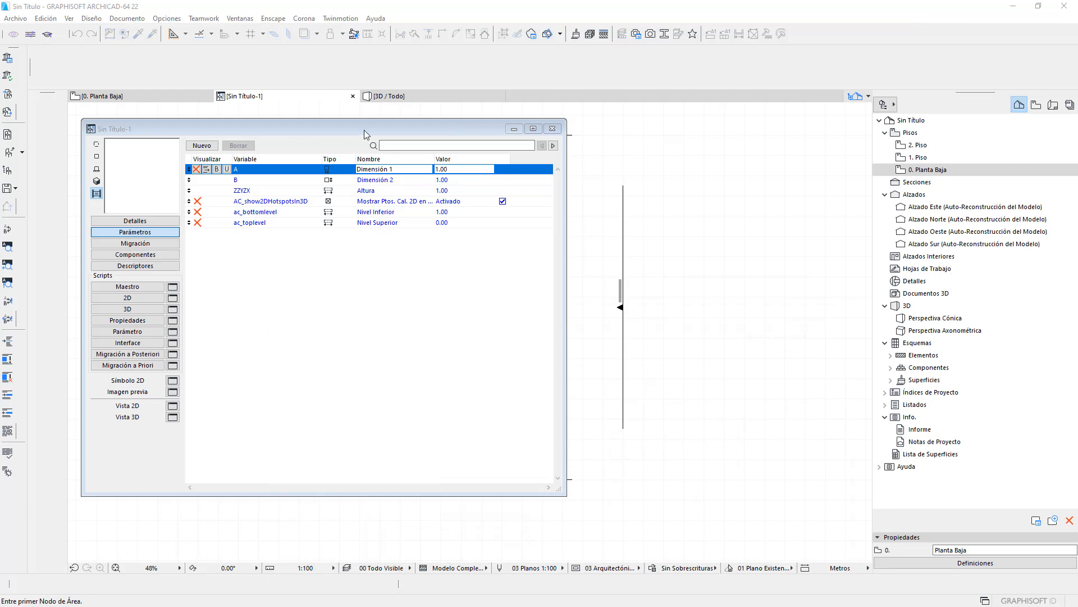
- Open the GDL Reference Guide PDF from the Ayuda menu
{"action": "left_click_drag", "start_coordinate": [364, 129], "coordinate": [357, 121]}
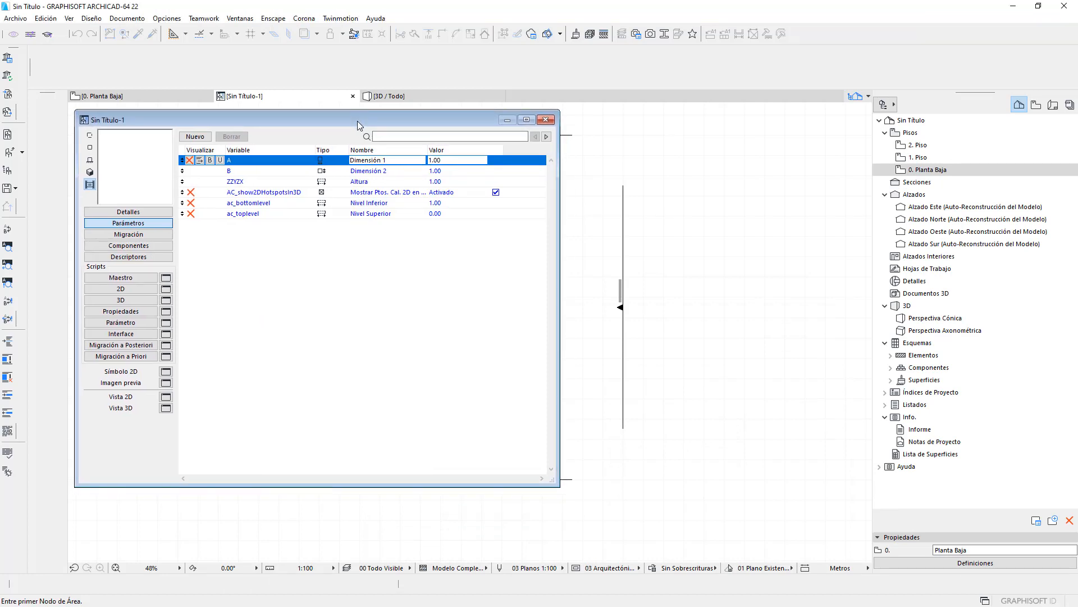
{"action": "left_click", "coordinate": [376, 19]}
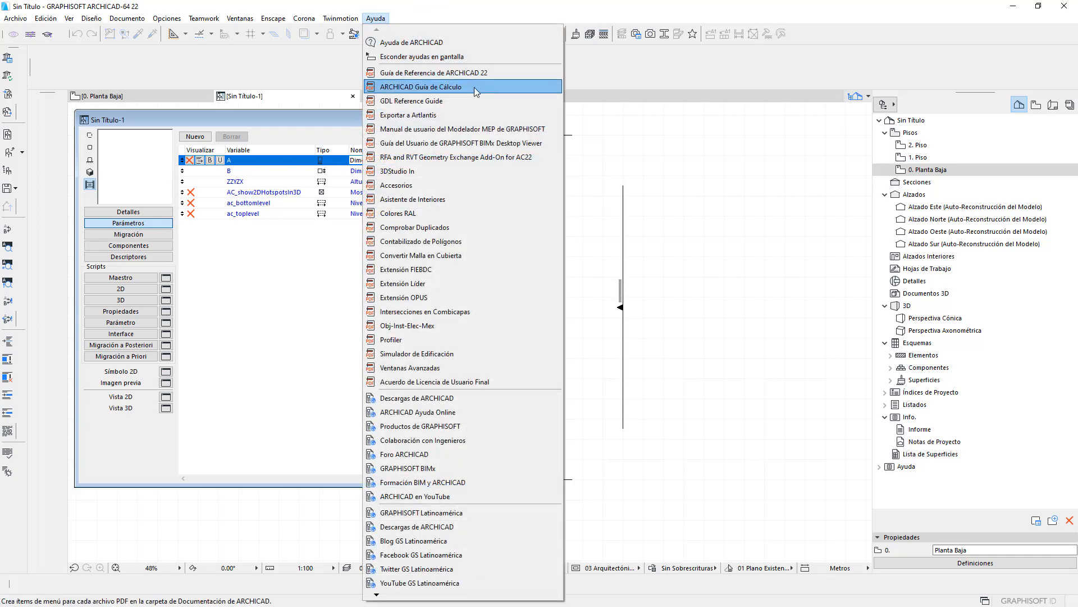
{"action": "left_click", "coordinate": [443, 101]}
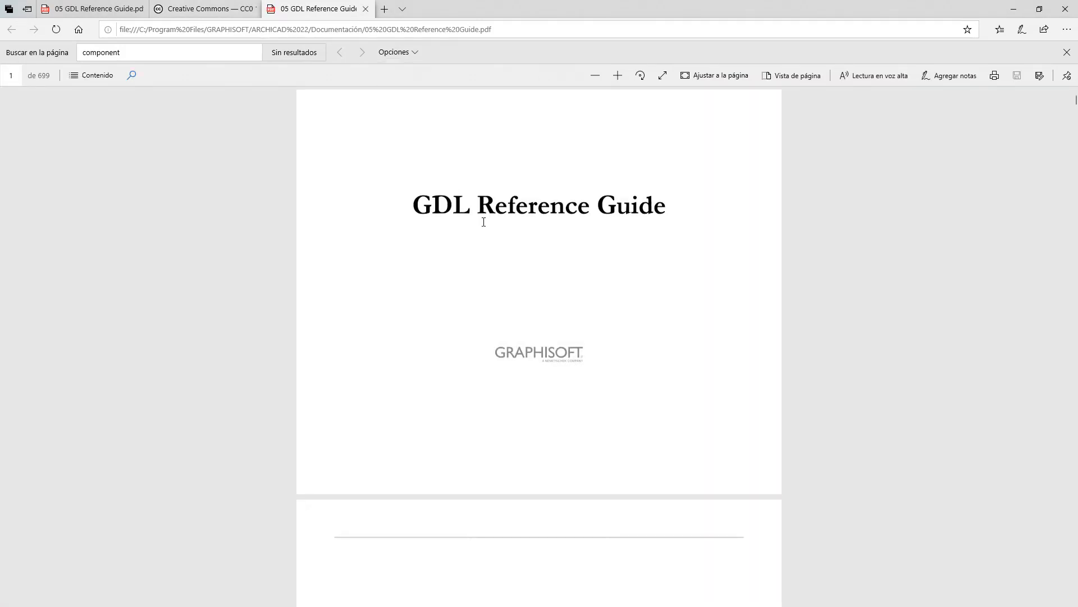
- Scroll the GDL Reference Guide and search it for 'component'
{"action": "scroll", "coordinate": [483, 222], "scroll_direction": "down", "scroll_amount": 15}
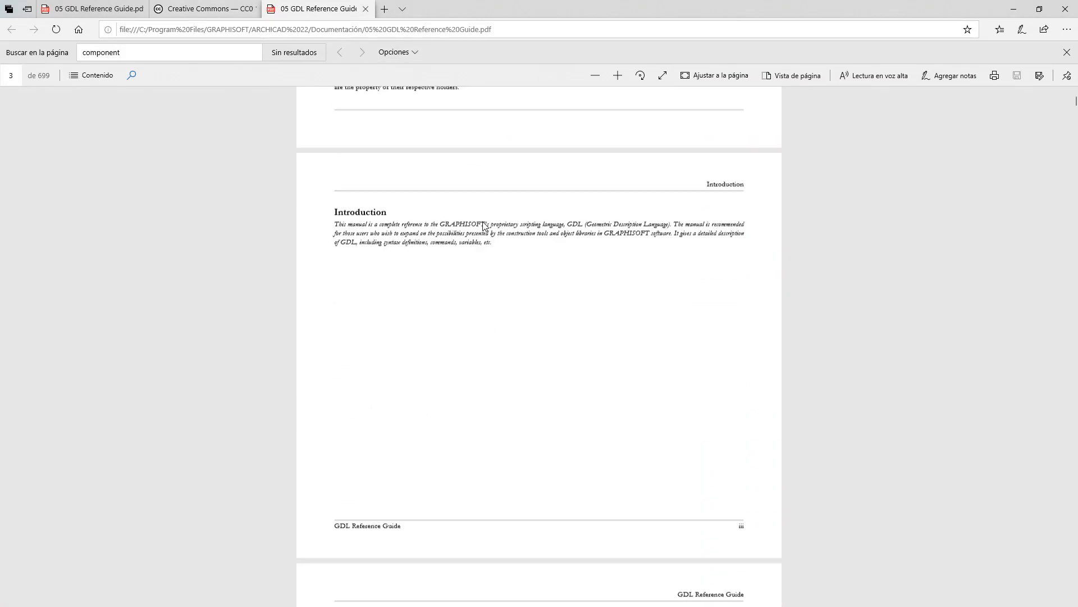
{"action": "scroll", "coordinate": [485, 224], "scroll_direction": "down", "scroll_amount": 4}
{"action": "scroll", "coordinate": [486, 222], "scroll_direction": "up", "scroll_amount": 18}
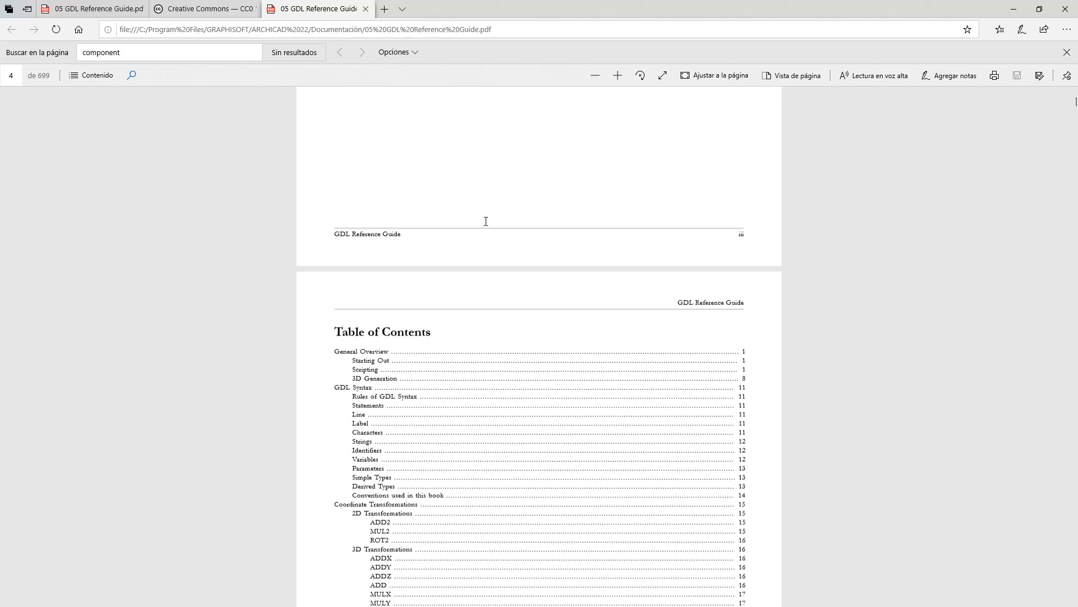
{"action": "scroll", "coordinate": [486, 225], "scroll_direction": "up", "scroll_amount": 2}
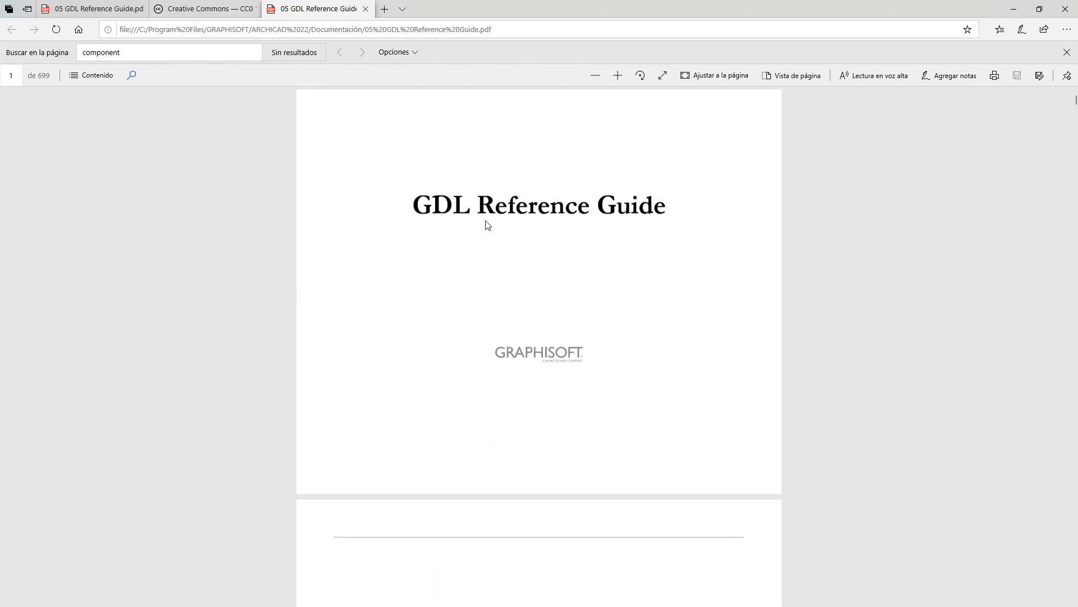
{"action": "scroll", "coordinate": [544, 130], "scroll_direction": "down", "scroll_amount": 1}
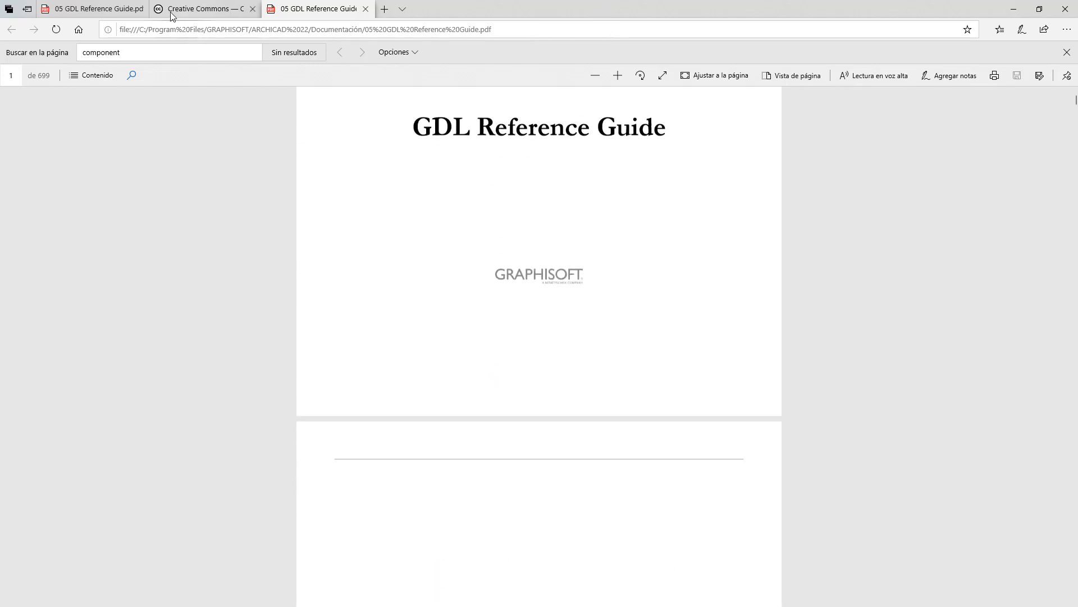
{"action": "left_click", "coordinate": [168, 53]}
{"action": "key", "text": "Return"}
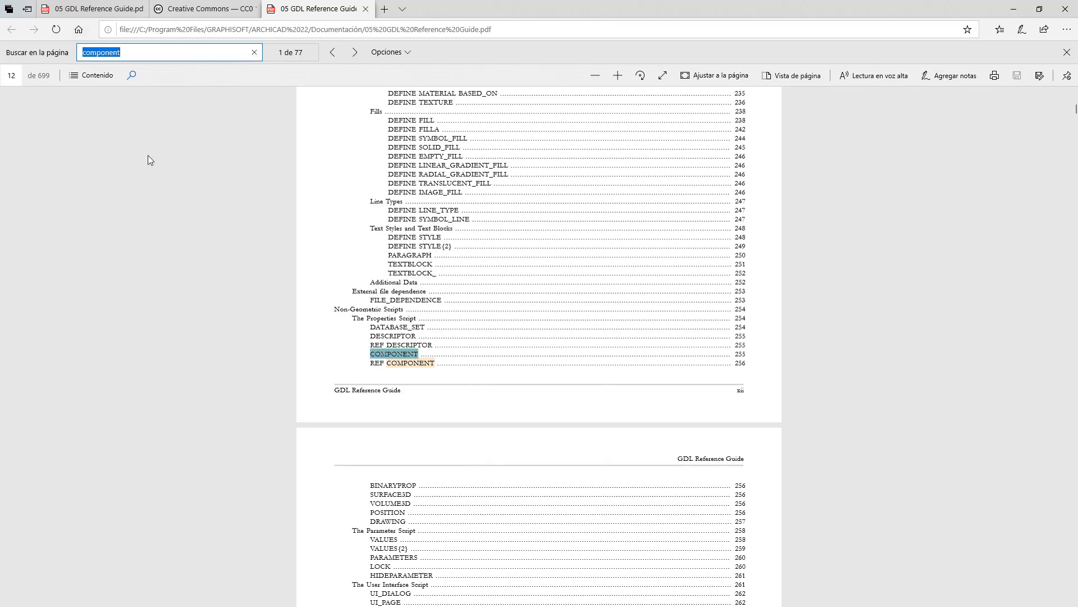
- Search for 'cylind' and jump to the CYLIND h, r definition on page 50
{"action": "type", "text": "cylind"}
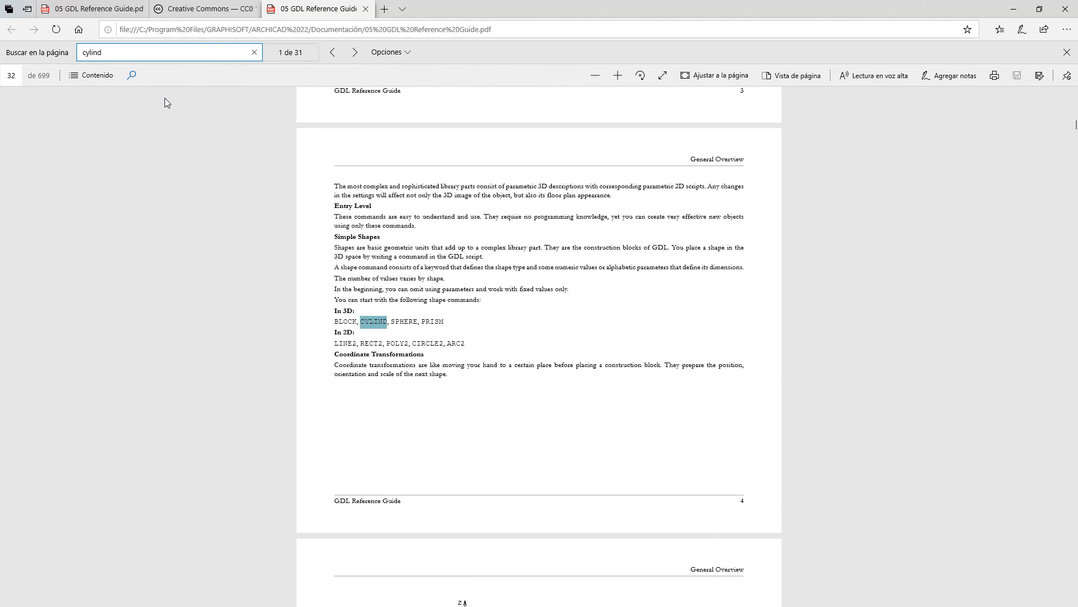
{"action": "left_click", "coordinate": [375, 327]}
{"action": "left_click", "coordinate": [375, 326]}
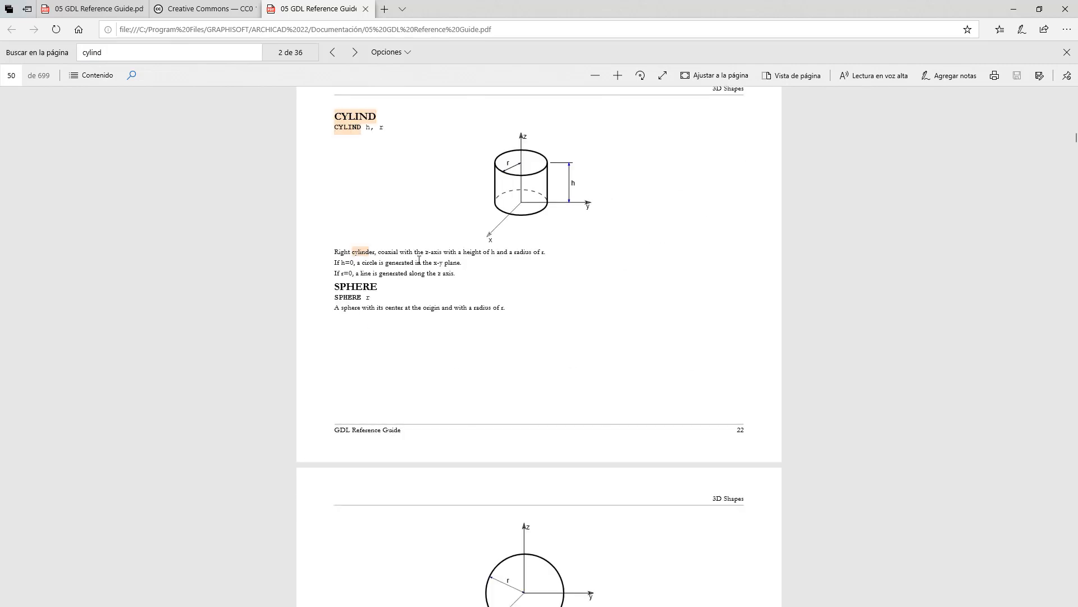